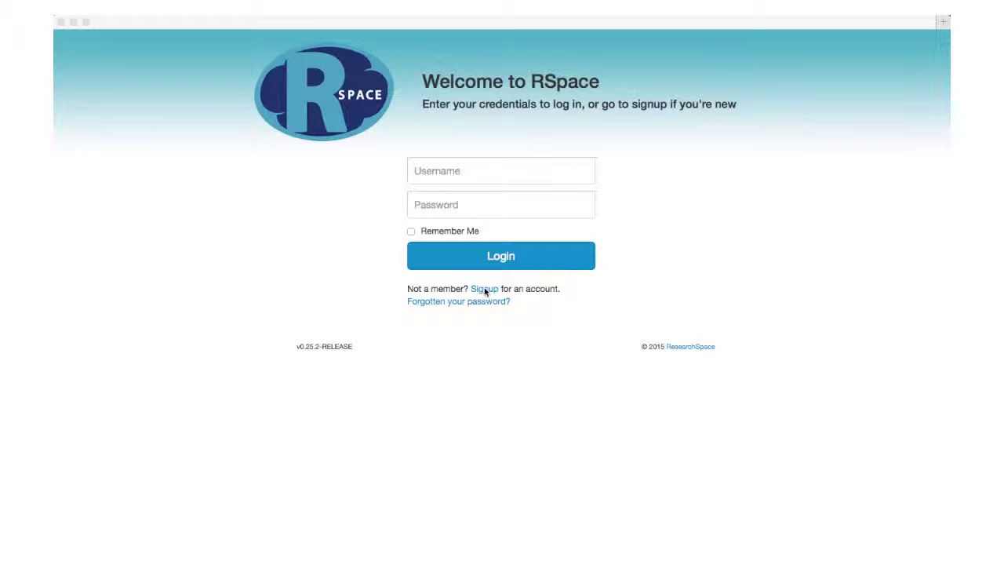
Sign in to RSpace with the account's username and password
{"action": "left_click", "coordinate": [465, 170]}
{"action": "left_click", "coordinate": [465, 171]}
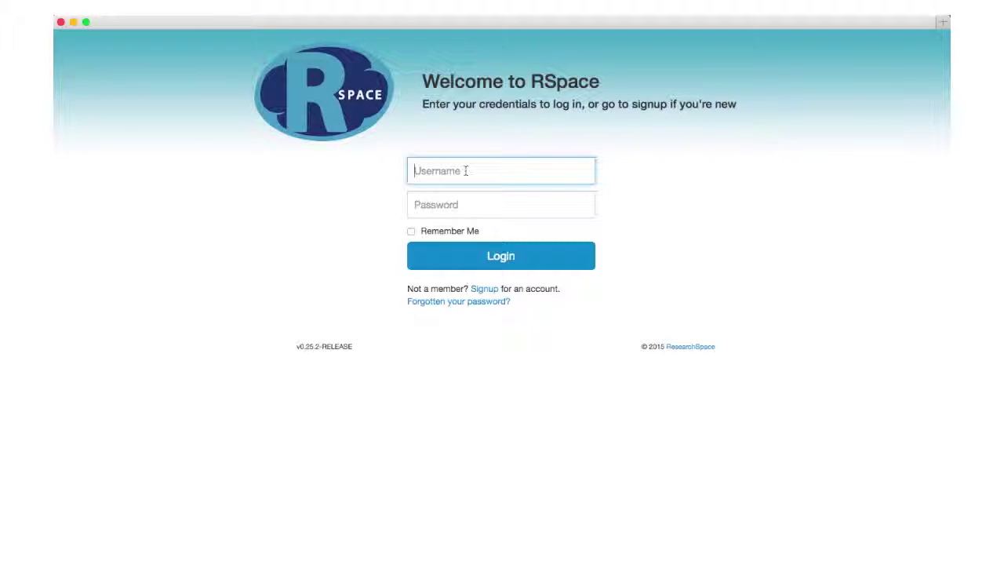
{"action": "type", "text": "drboss11111"}
{"action": "left_click", "coordinate": [463, 202]}
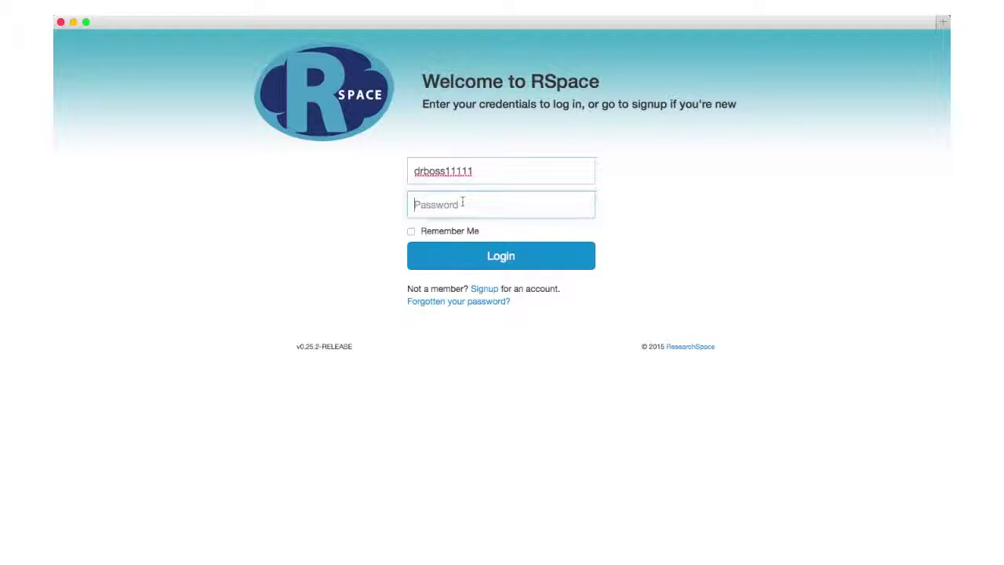
{"action": "type", "text": "********"}
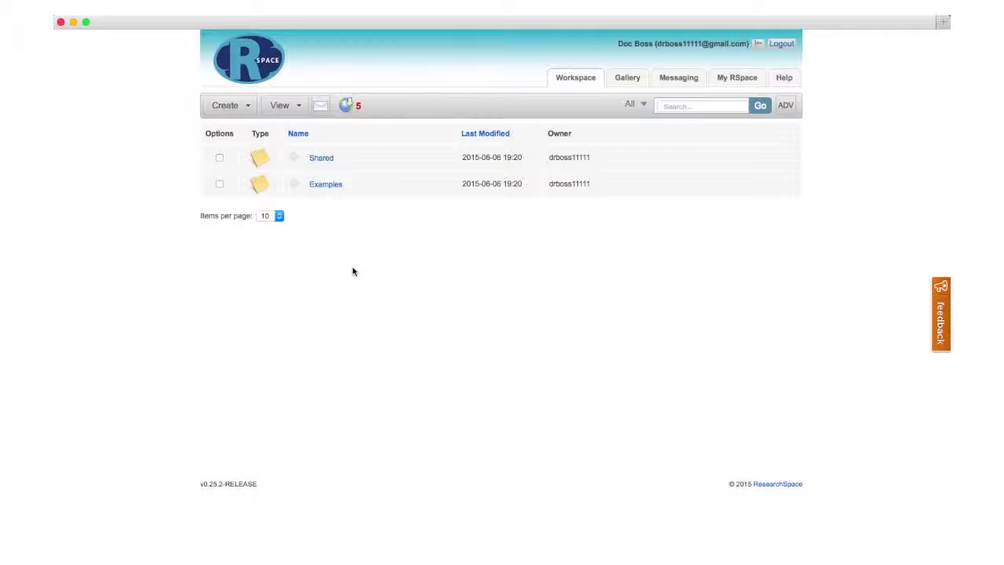
{"action": "left_click", "coordinate": [731, 81]}
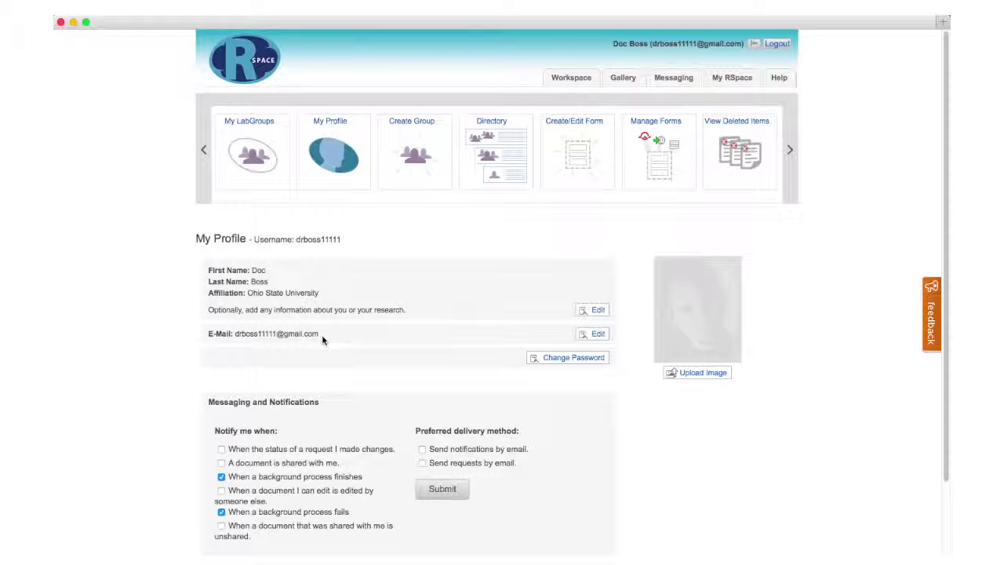
Start a new group and name it 'Boss lab'
{"action": "left_click", "coordinate": [414, 126]}
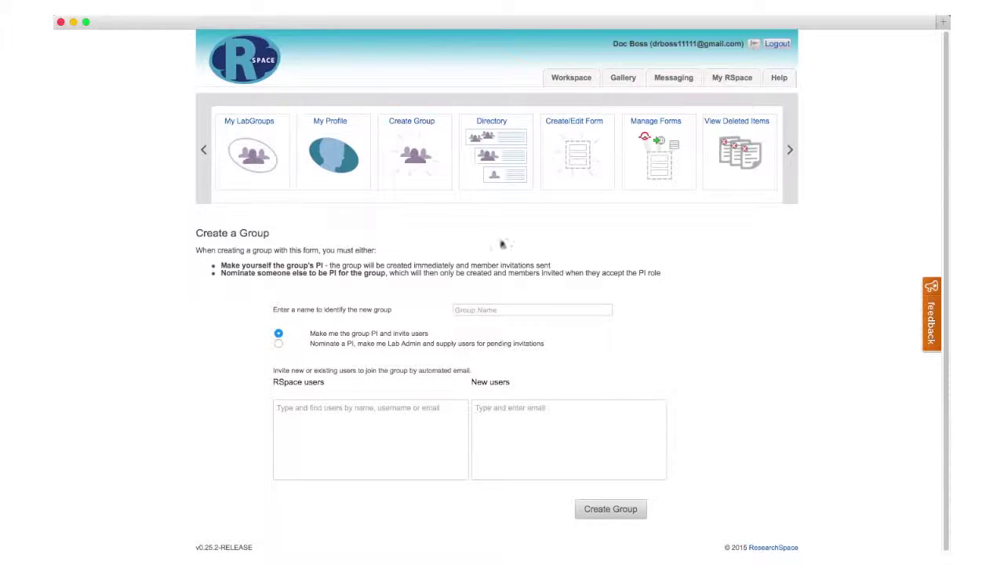
{"action": "left_click", "coordinate": [518, 306]}
{"action": "type", "text": "Boss lab"}
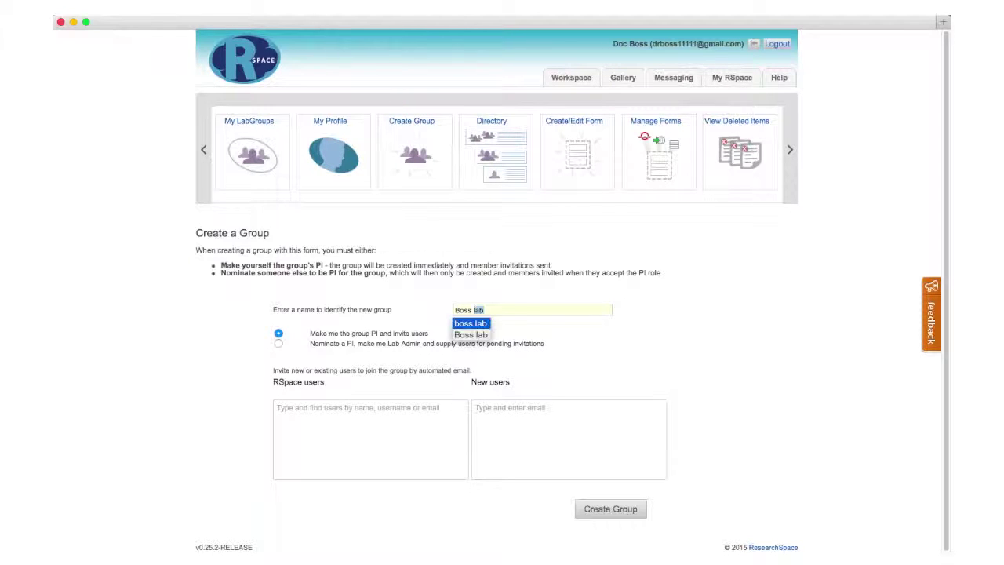
{"action": "left_click", "coordinate": [652, 369]}
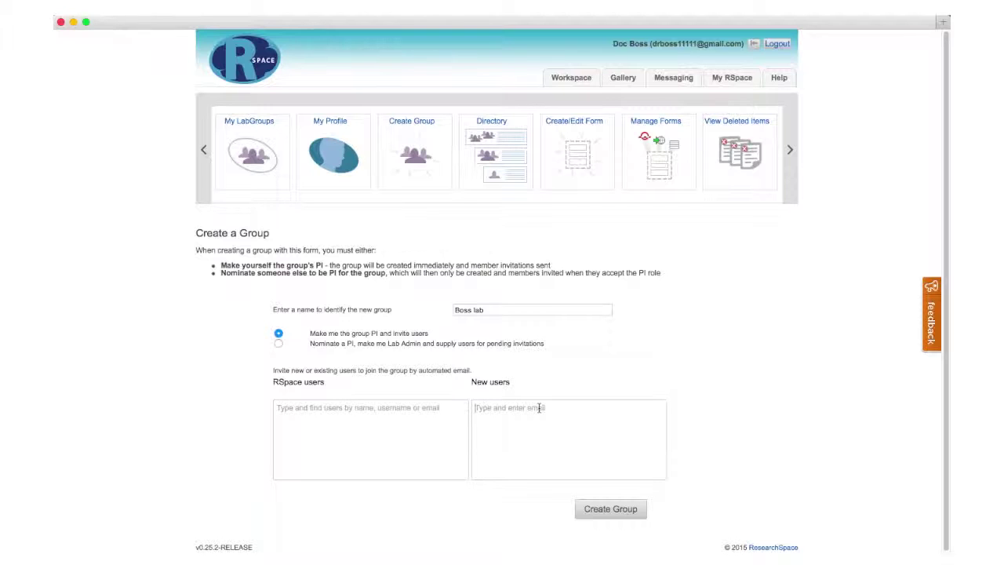
Add a new user's e-mail address as an invitee and create the group
{"action": "left_click", "coordinate": [539, 408]}
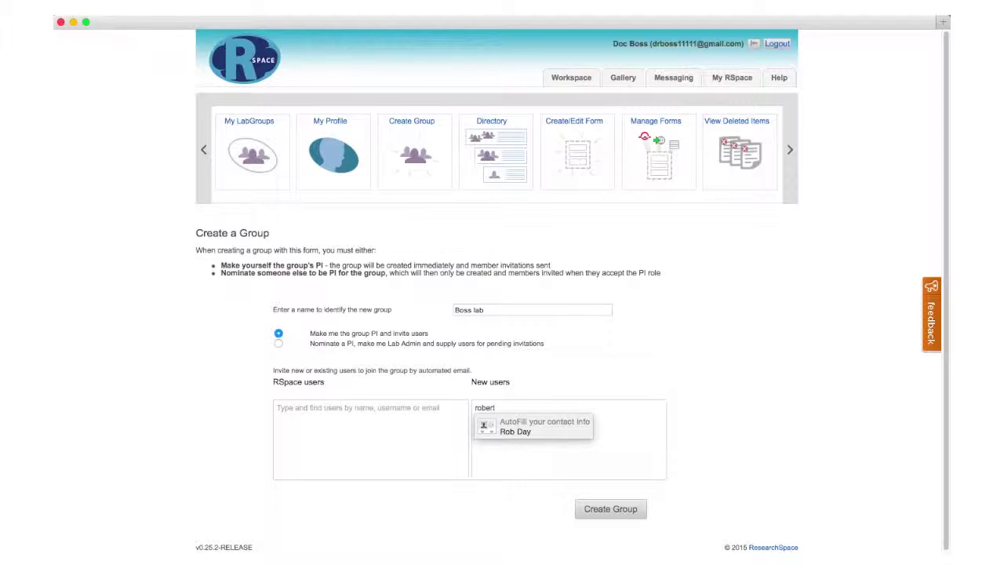
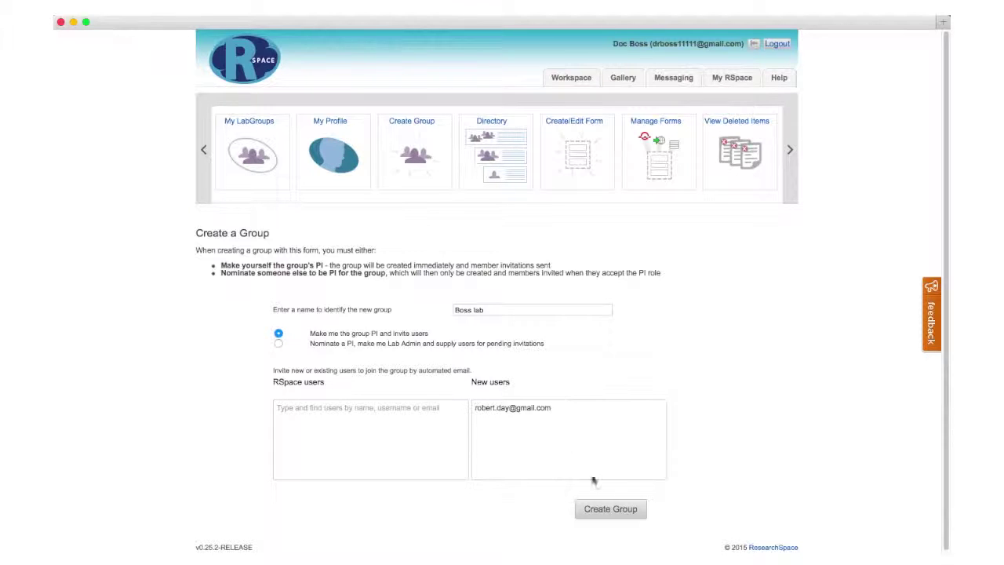
{"action": "left_click", "coordinate": [606, 509]}
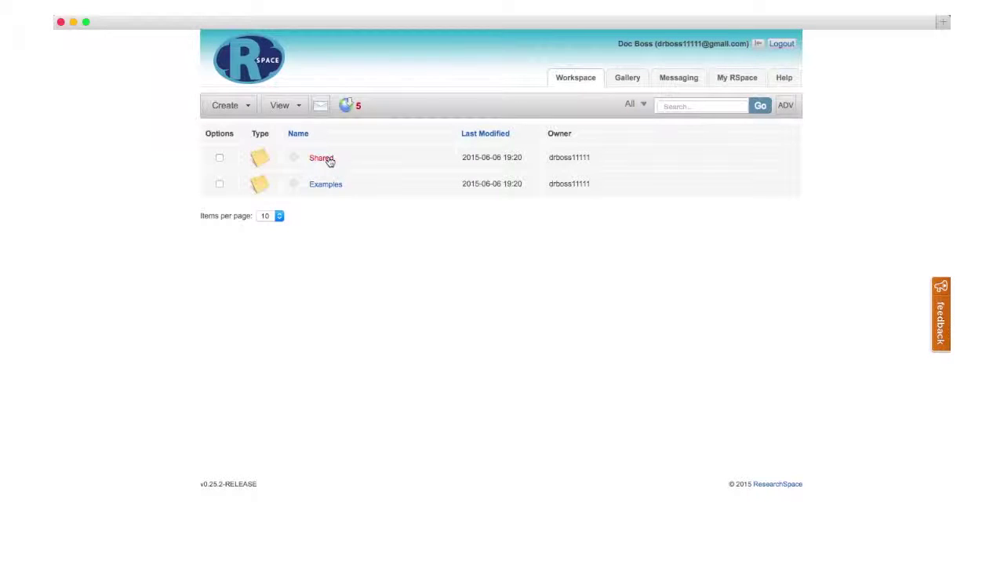
Browse Shared > LabGroups > Boss lab_SHARED, then return to the LabGroups listing
{"action": "left_click", "coordinate": [322, 159]}
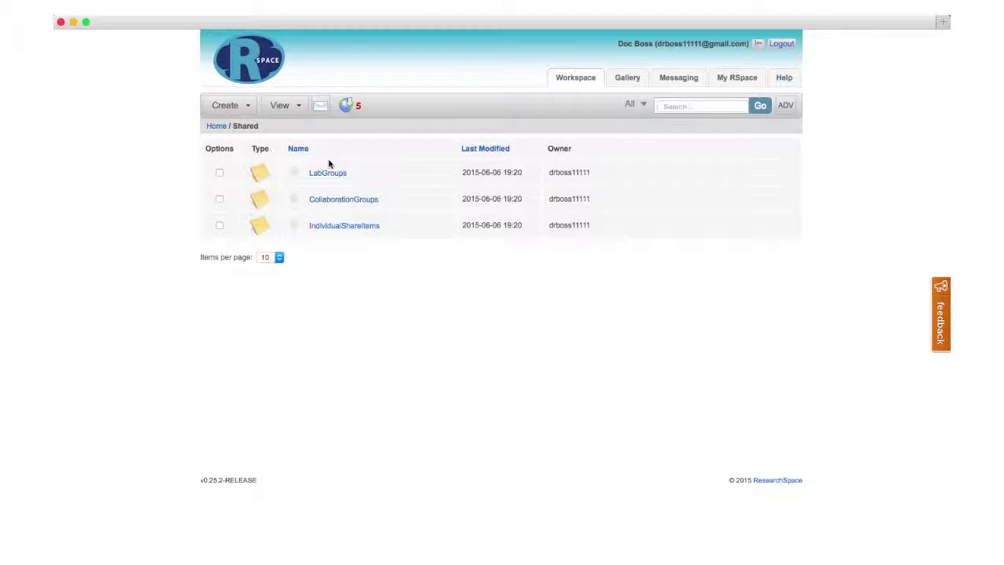
{"action": "left_click", "coordinate": [329, 175]}
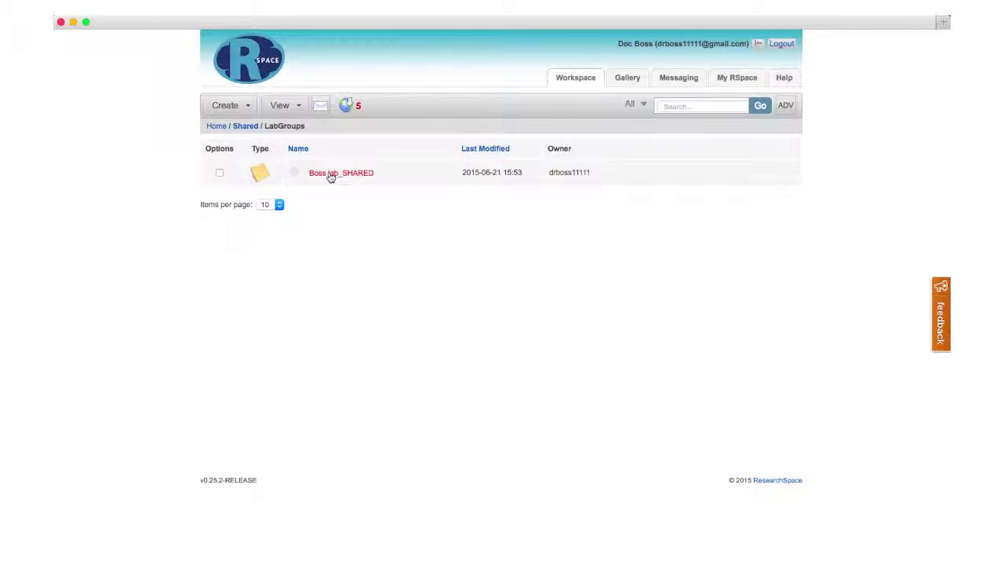
{"action": "left_click", "coordinate": [330, 176]}
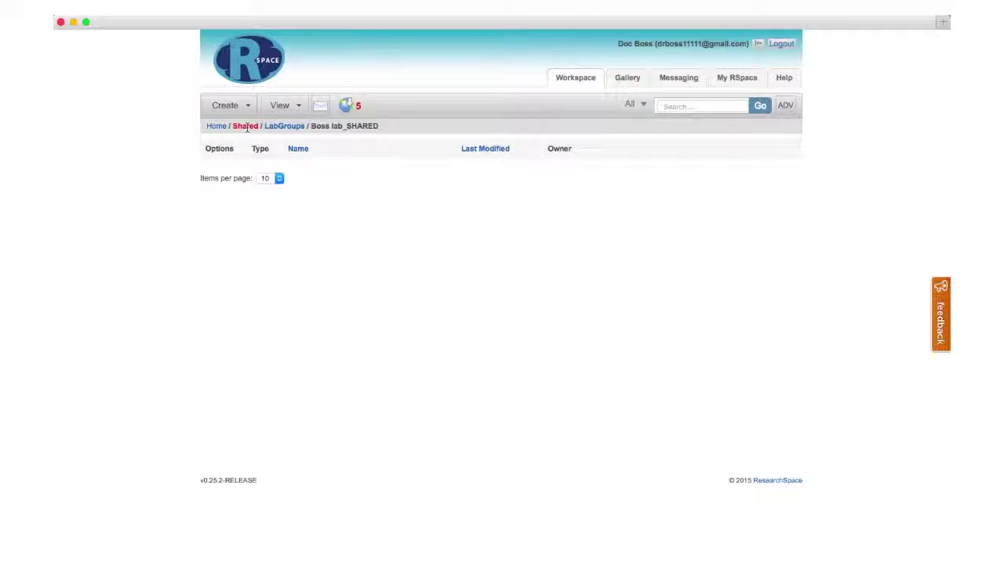
{"action": "left_click", "coordinate": [284, 127]}
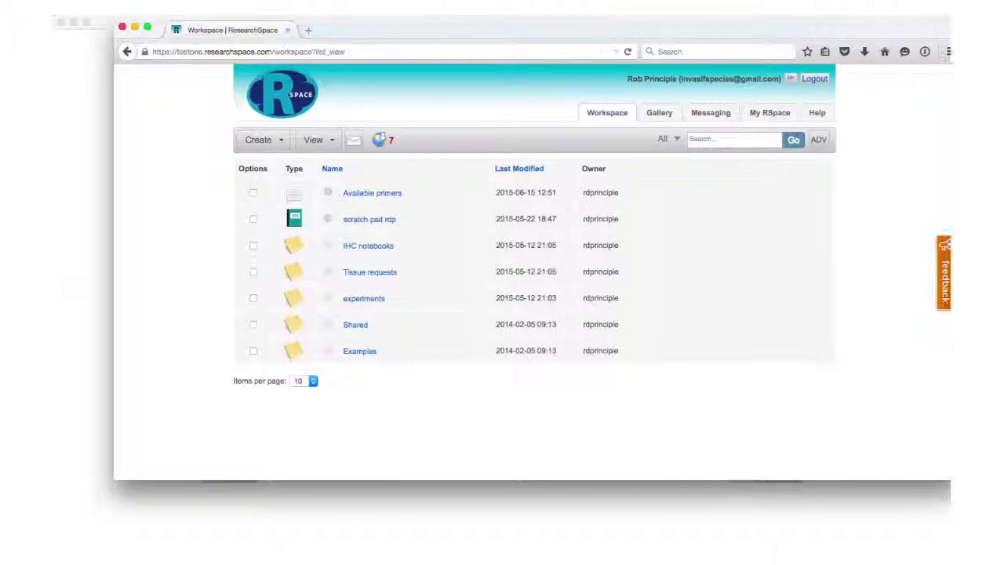
Enlarge the second account's browser window and open Shared > LabGroups
{"action": "left_click_drag", "start_coordinate": [429, 35], "coordinate": [392, 34]}
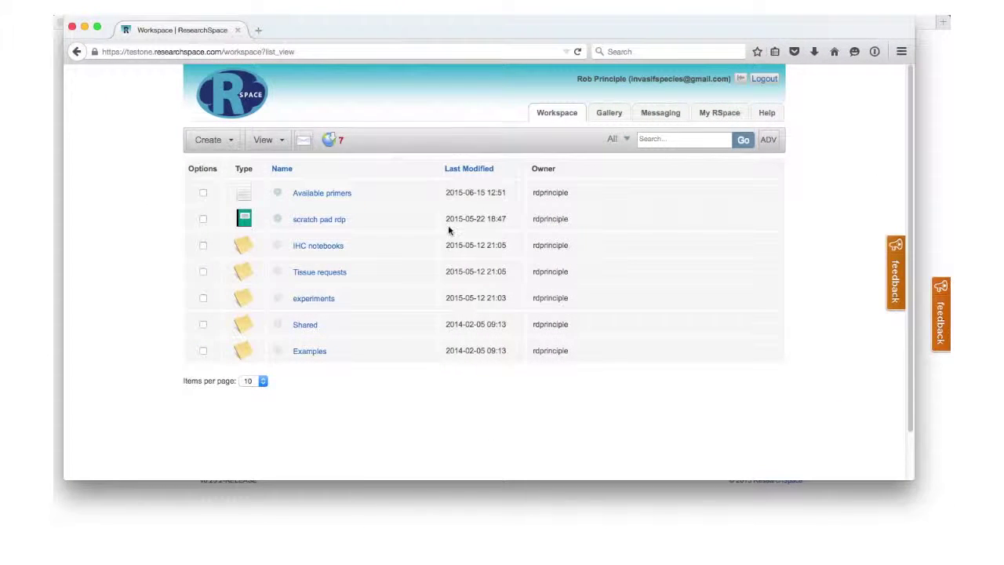
{"action": "left_click_drag", "start_coordinate": [910, 478], "coordinate": [944, 545]}
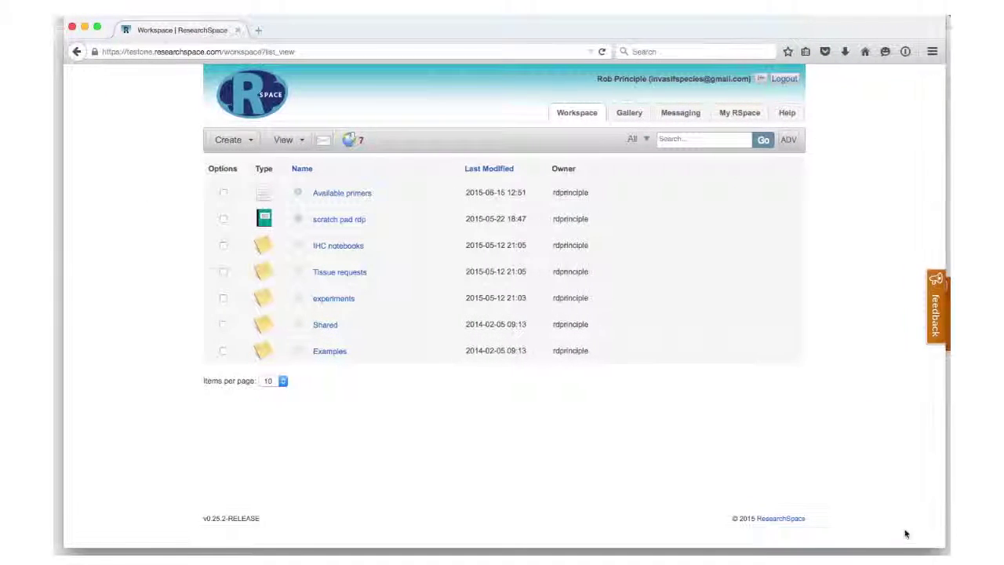
{"action": "left_click", "coordinate": [322, 326]}
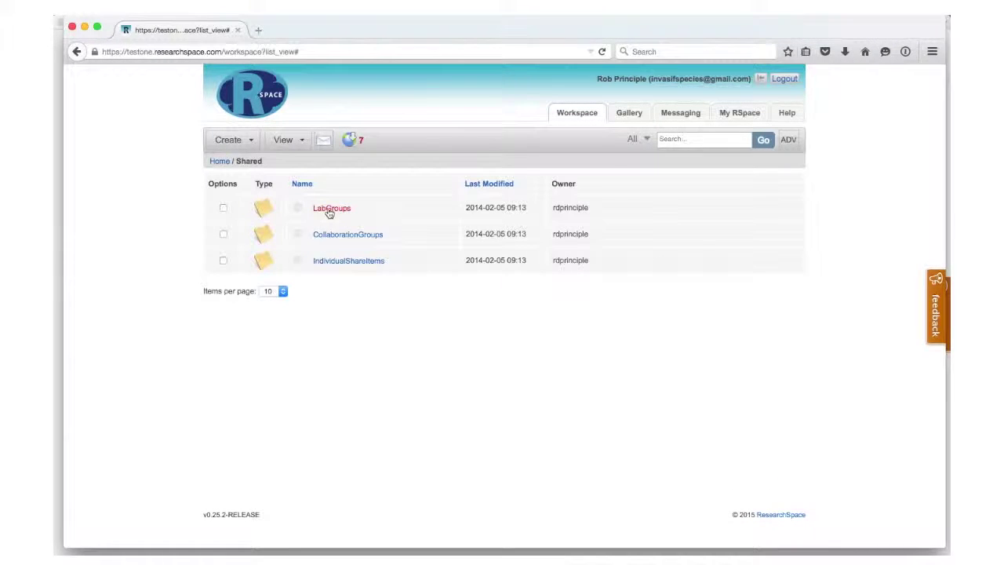
{"action": "left_click", "coordinate": [330, 210]}
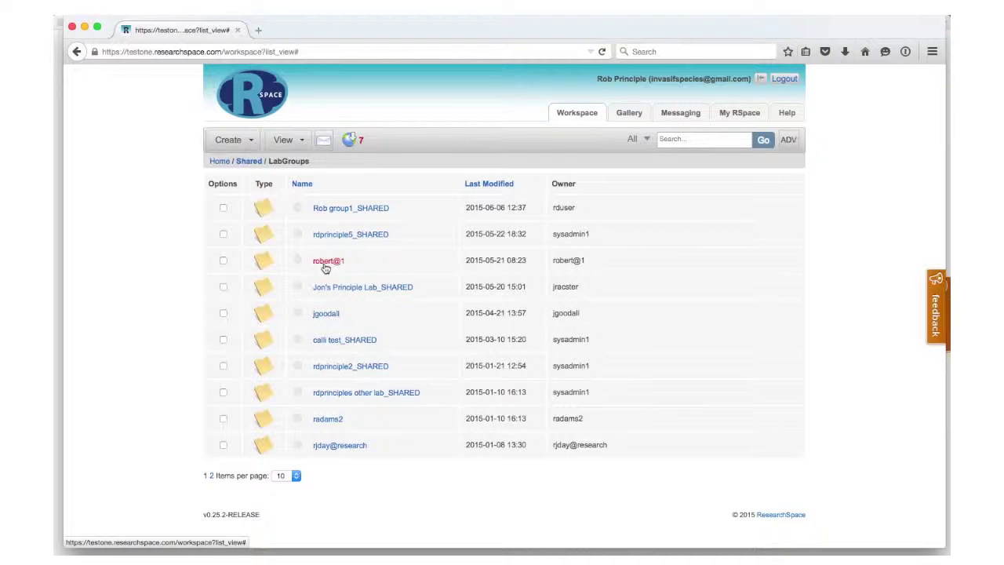
Search the workspace for 'r' and open the matching folder
{"action": "left_click", "coordinate": [679, 138]}
{"action": "type", "text": "robby17"}
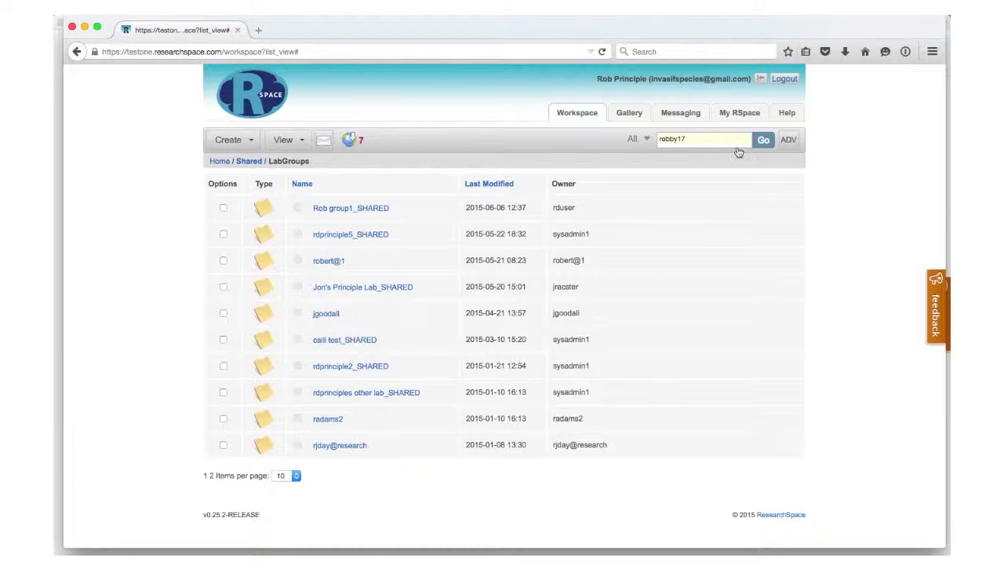
{"action": "left_click", "coordinate": [762, 141]}
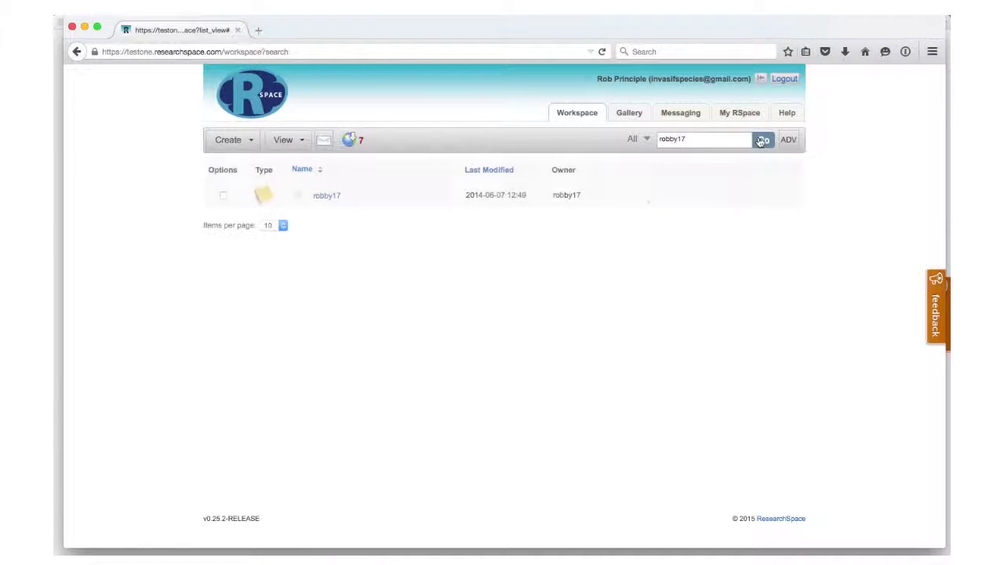
{"action": "left_click", "coordinate": [325, 201]}
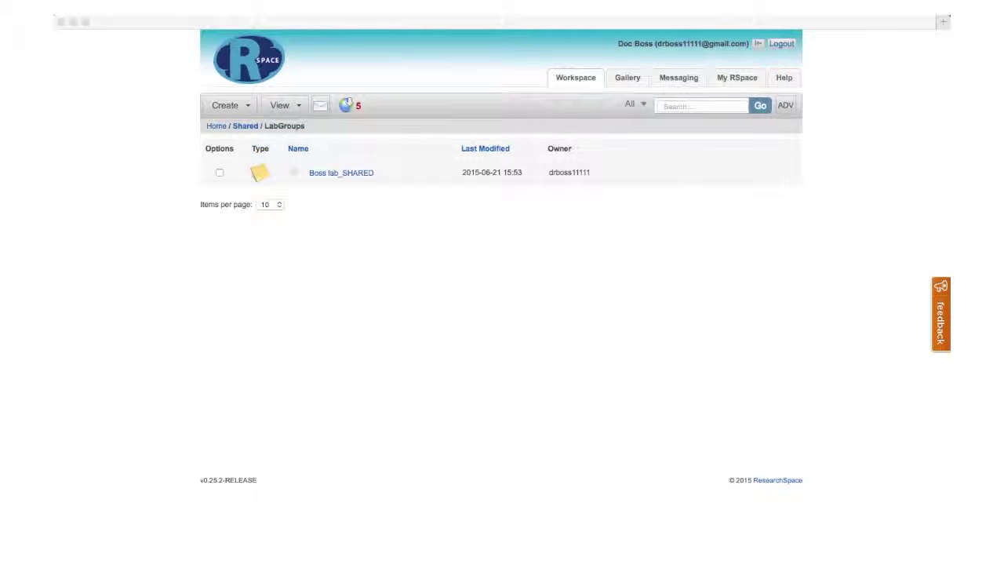
Return to the admin's window and open the Invite New Members form for Boss lab
{"action": "left_click", "coordinate": [619, 301]}
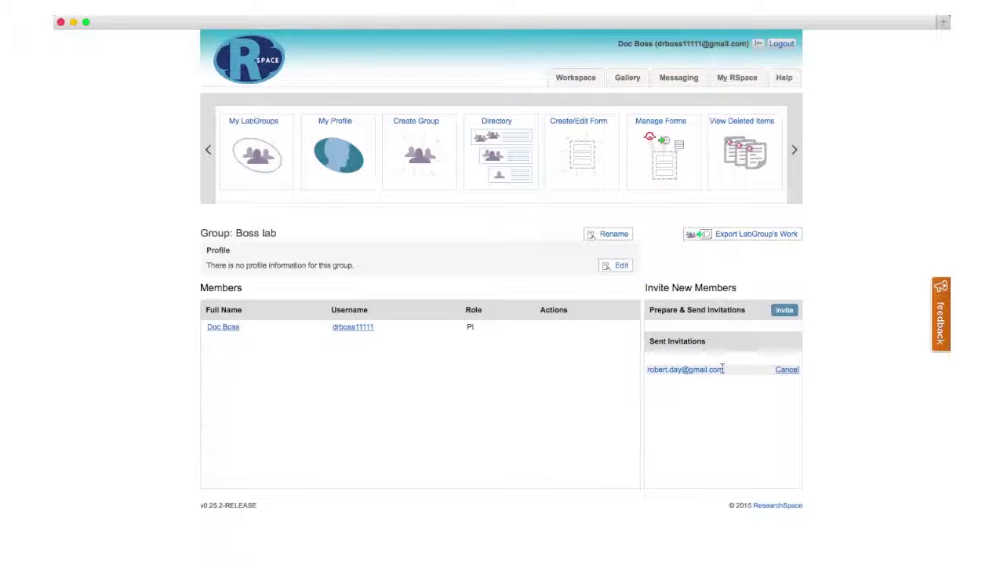
{"action": "left_click", "coordinate": [784, 310]}
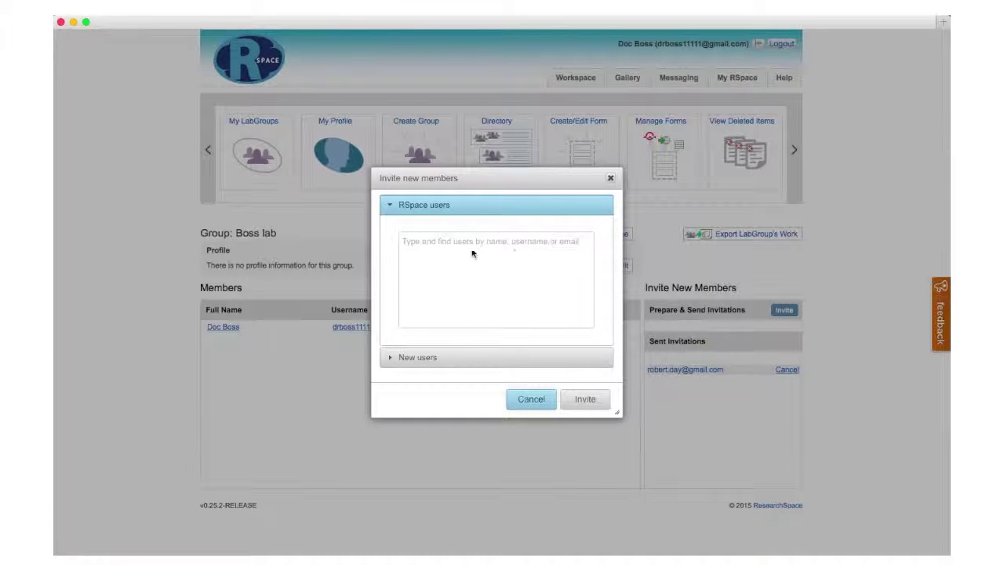
Expand the New users section, then close the invite dialog without sending anything
{"action": "left_click", "coordinate": [482, 361]}
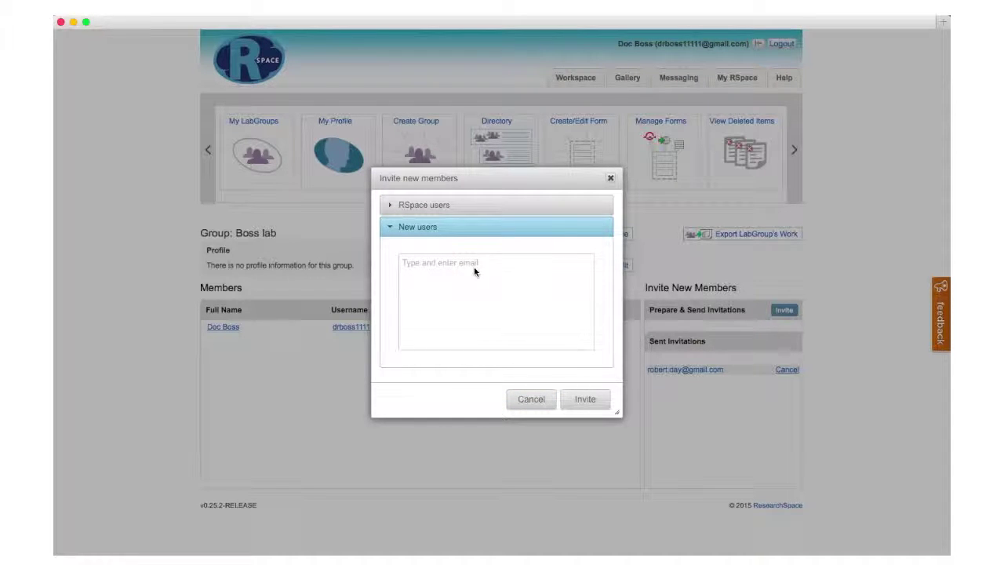
{"action": "left_click", "coordinate": [614, 178]}
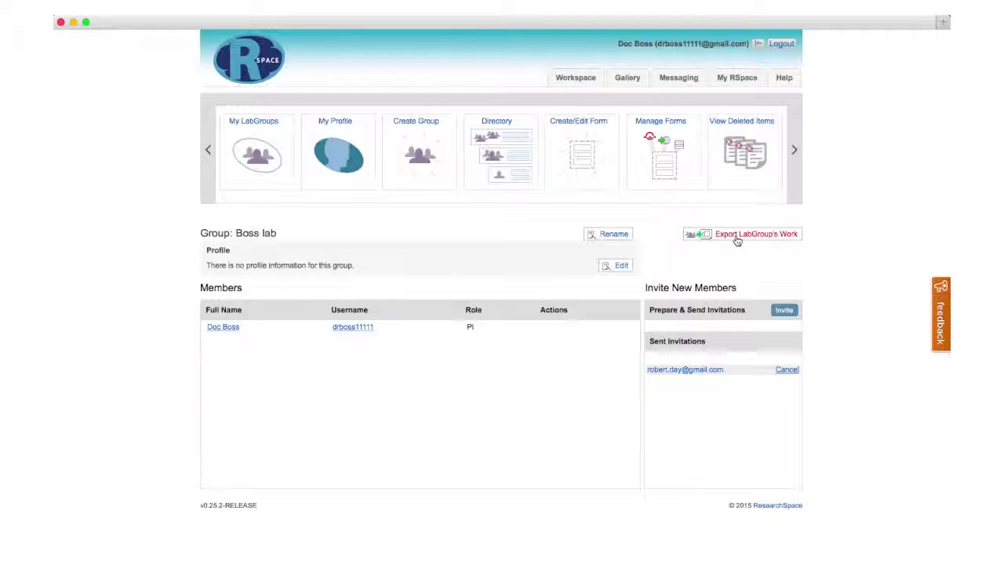
Open the Export LabGroup's Work options for the Boss lab group
{"action": "left_click", "coordinate": [737, 234]}
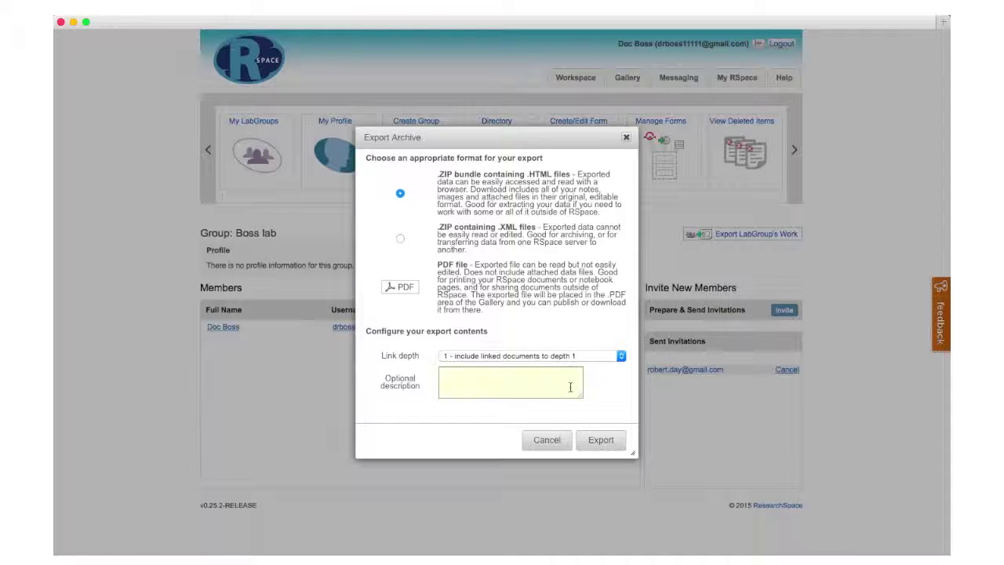
Start exporting Boss lab's work as a .ZIP bundle of HTML files
{"action": "left_click", "coordinate": [604, 441]}
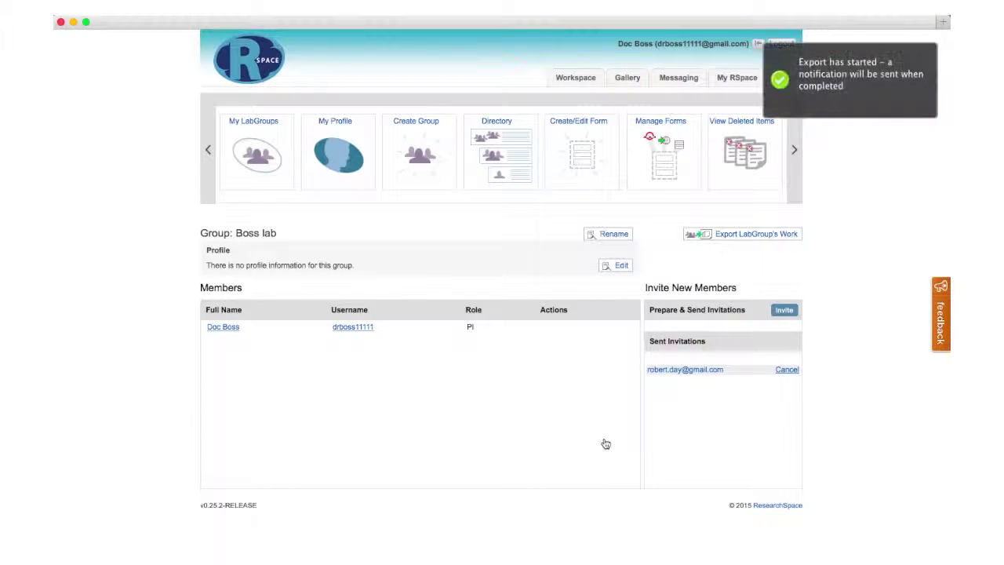